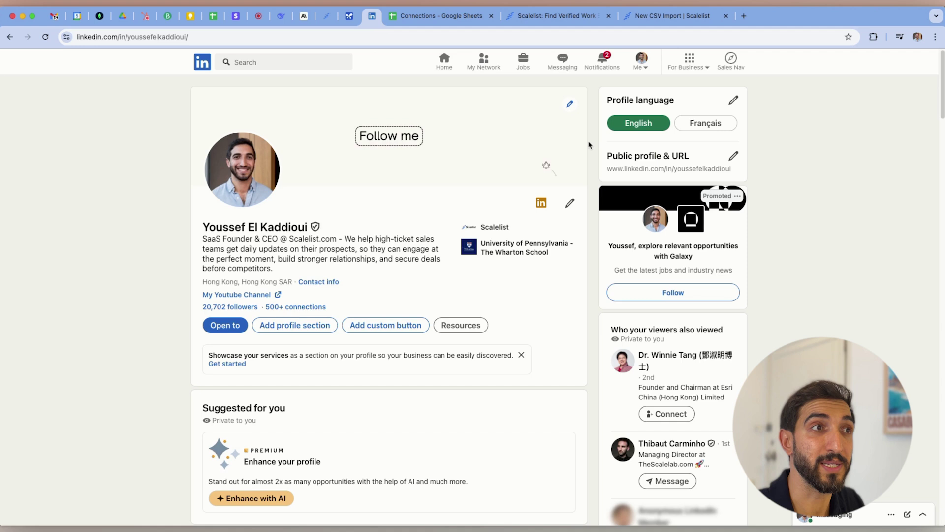
Open LinkedIn's Data privacy settings from the account menu's Settings & Privacy.
click(642, 64)
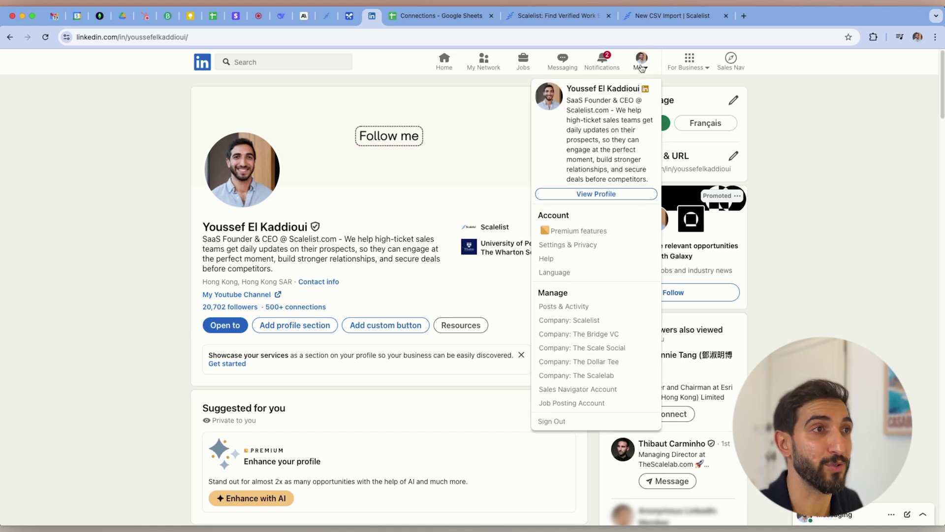
click(566, 245)
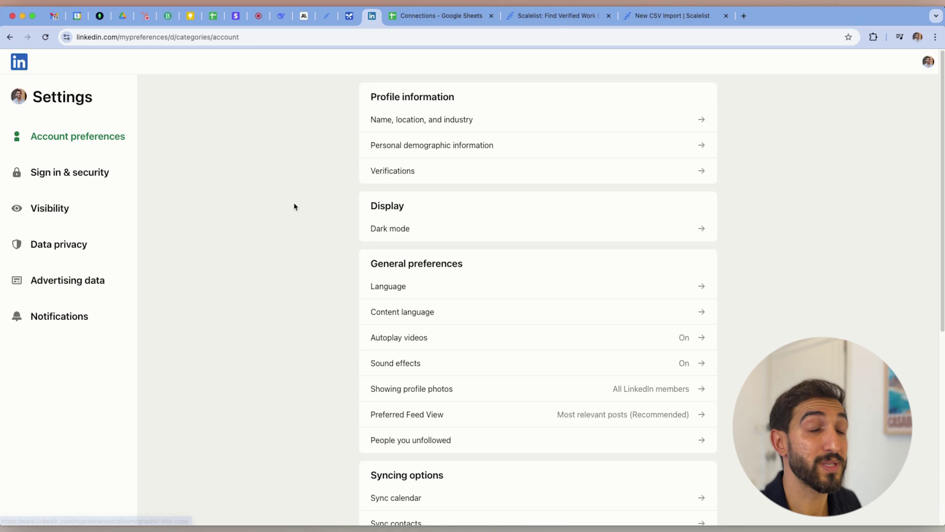
click(59, 245)
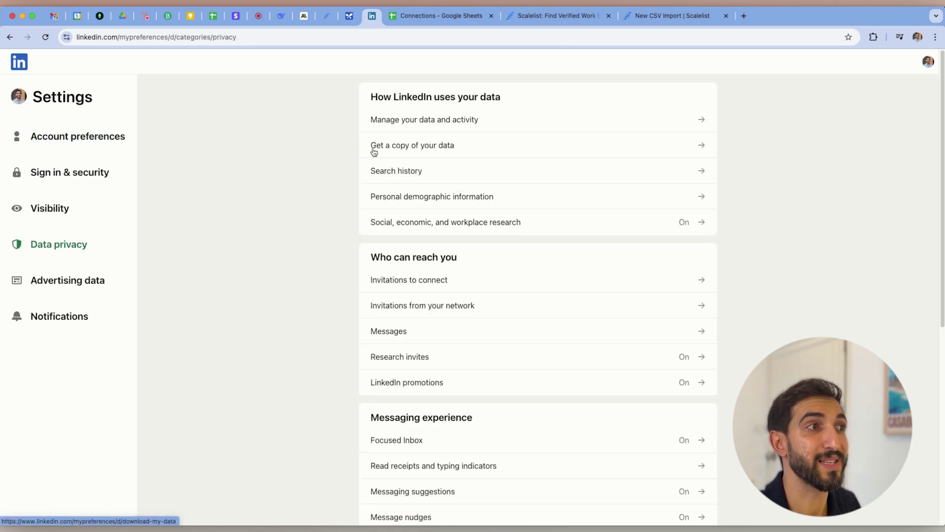
Request a new larger LinkedIn data archive that includes connections, with Profile data unticked.
click(527, 149)
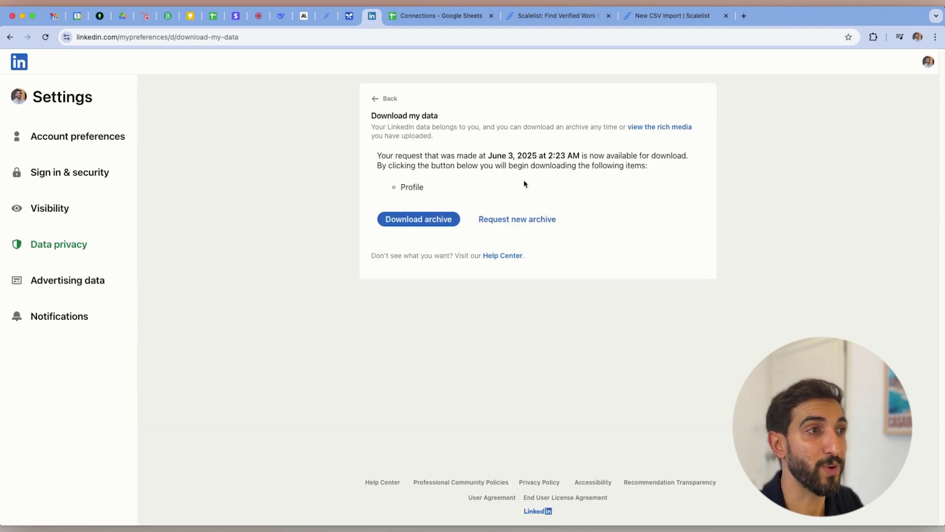
click(524, 223)
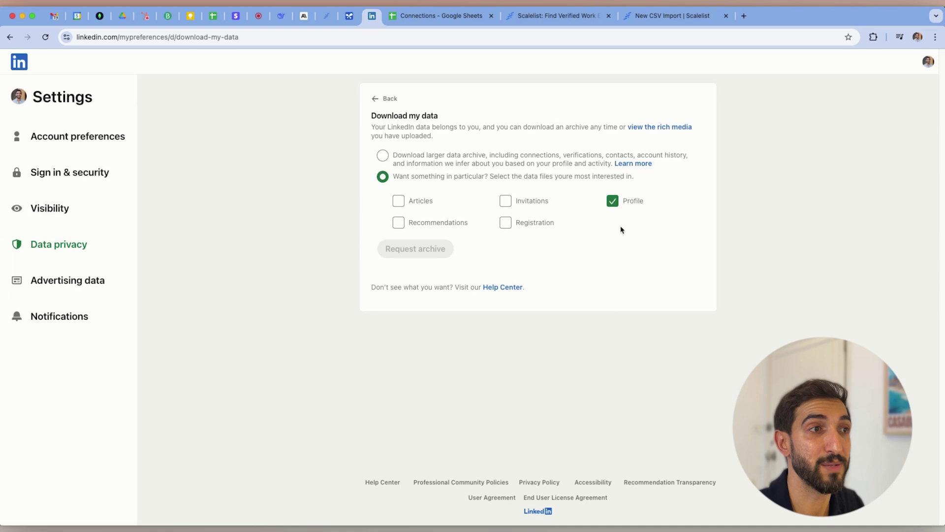
click(613, 202)
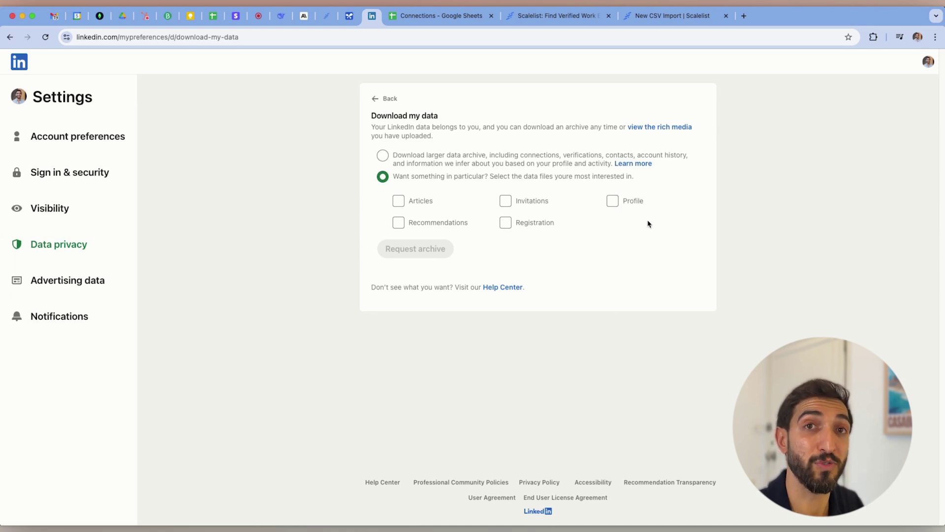
click(550, 165)
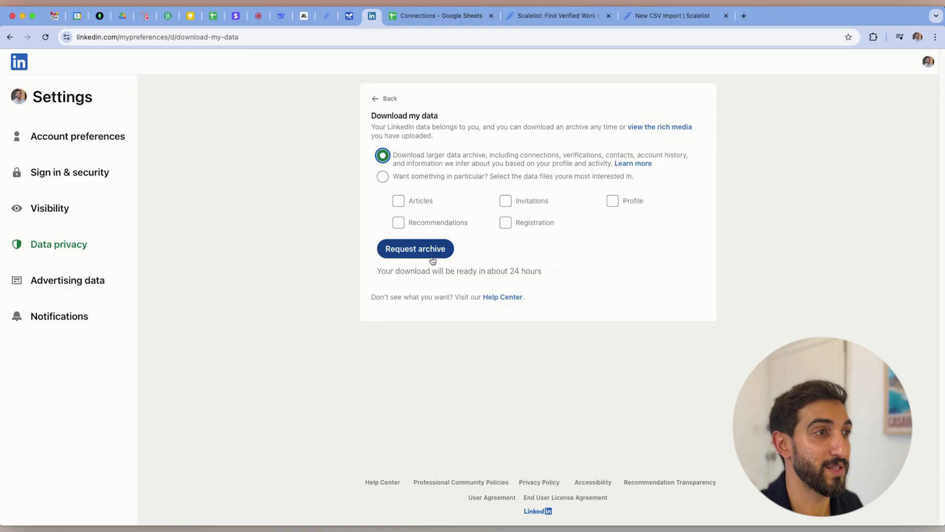
click(429, 254)
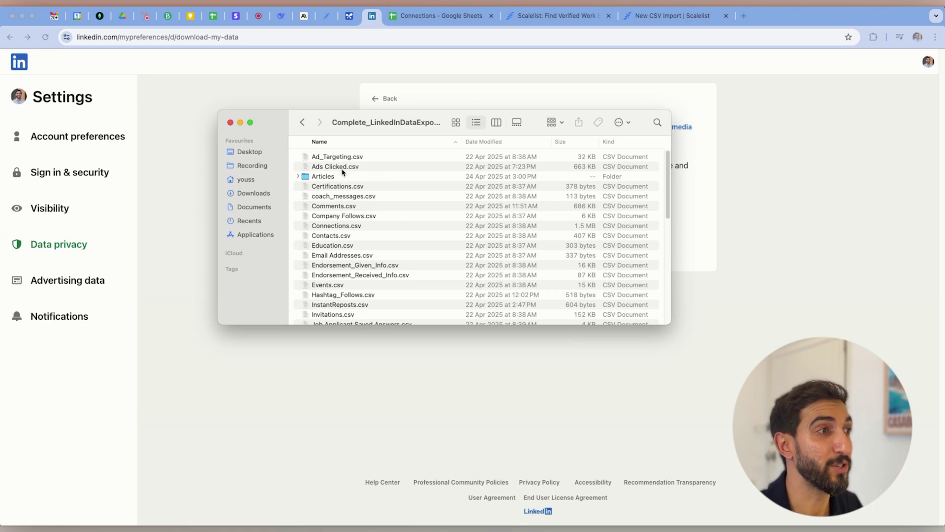
Select Connections.csv in the exported LinkedIn data folder.
click(329, 227)
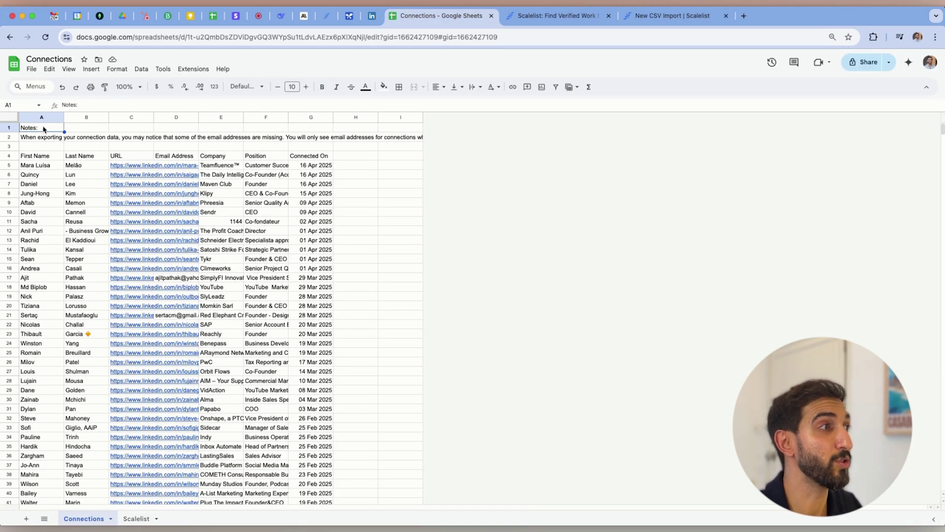
Read the missing-email note, then check the Scalelist tab's First Name and Email Address columns.
click(45, 139)
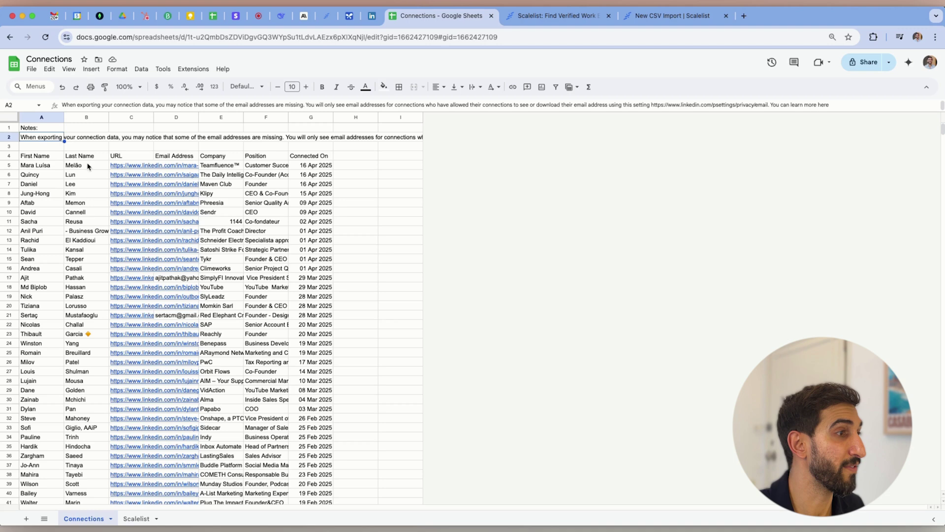
click(134, 519)
click(41, 117)
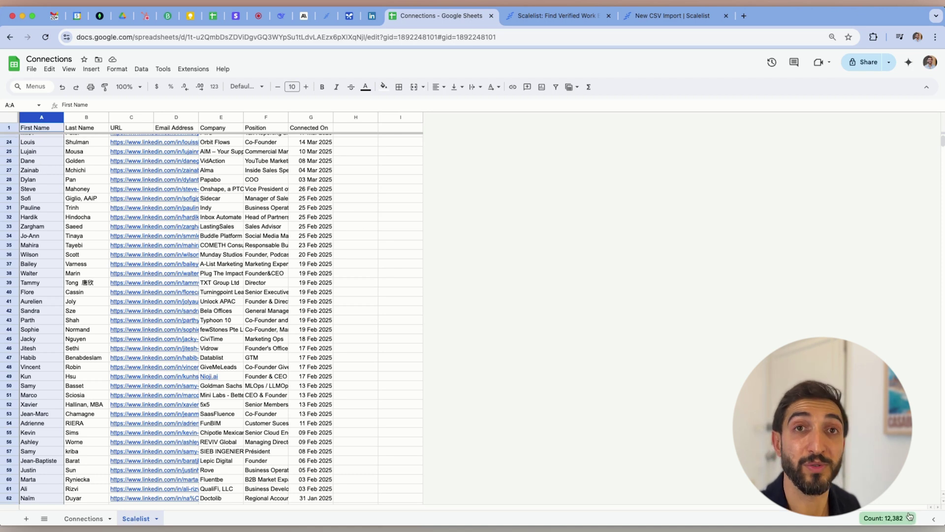
click(170, 116)
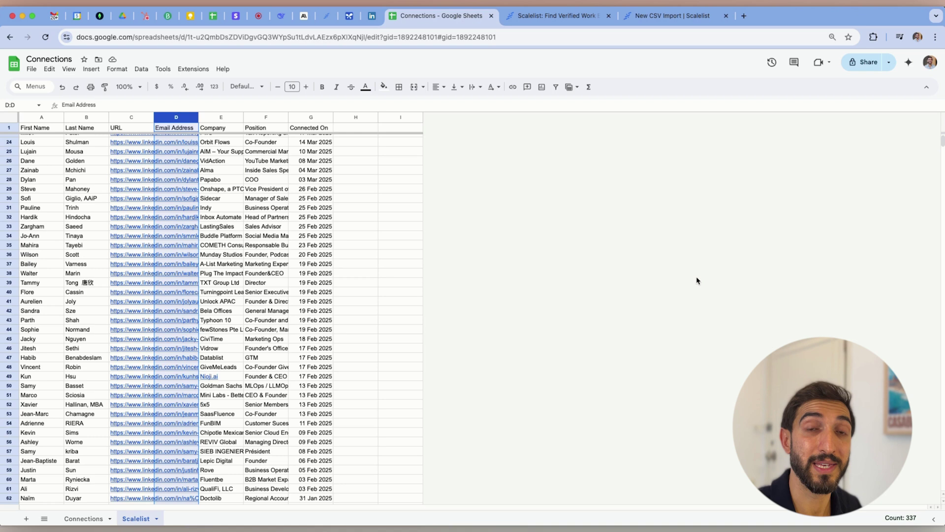
scroll(209, 215, up, 1)
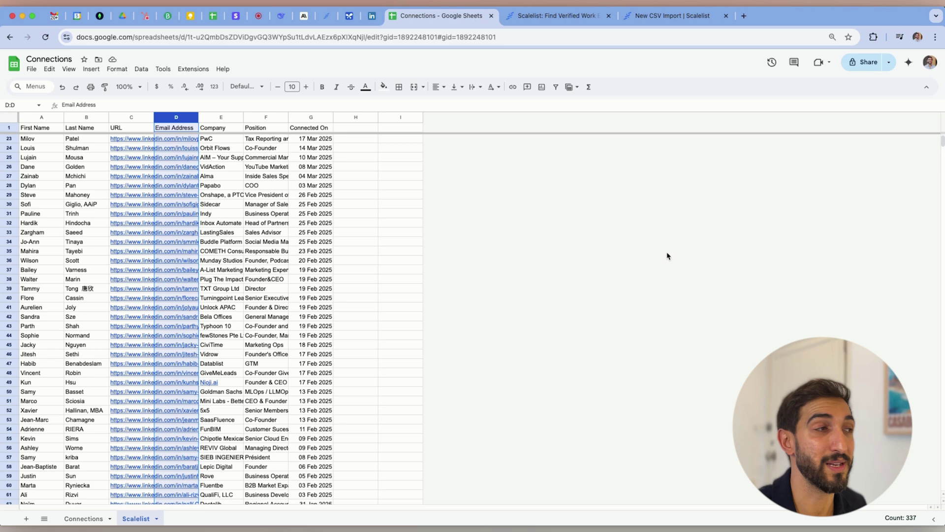
click(574, 254)
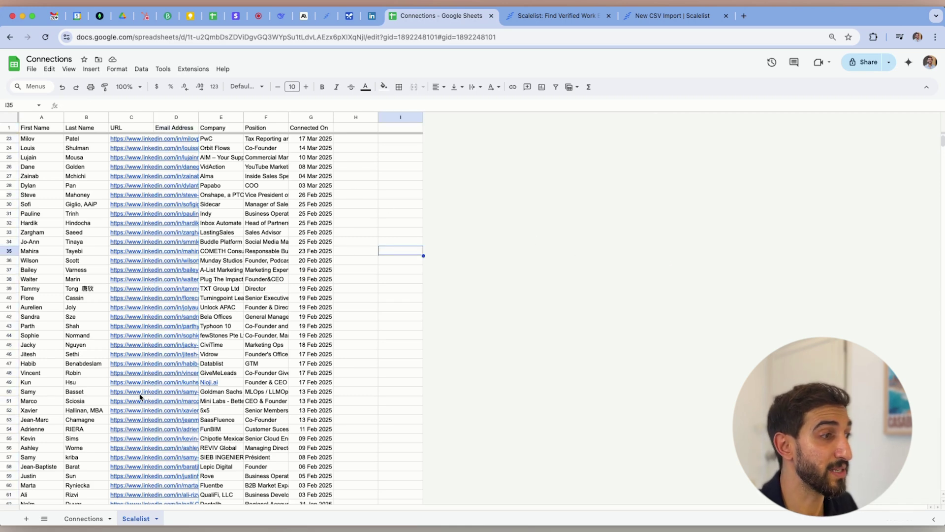
click(85, 519)
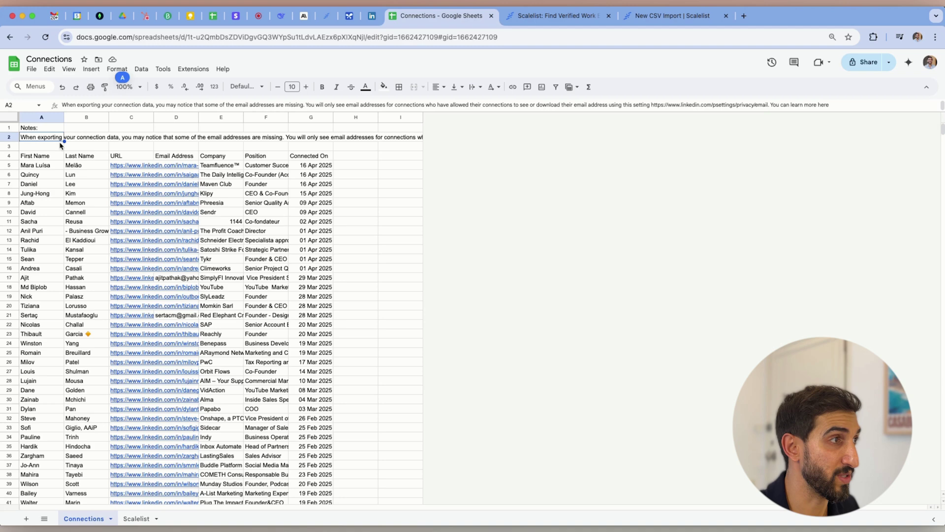
click(136, 519)
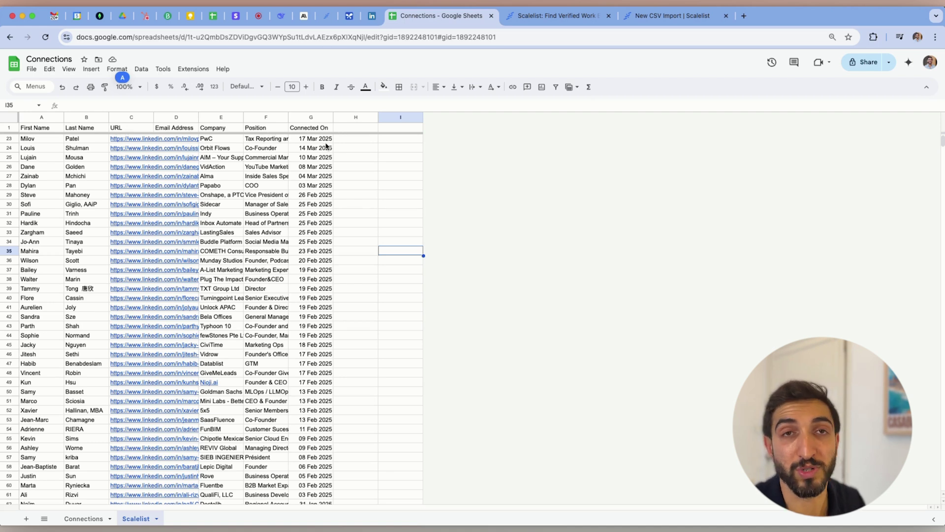
Download the Scalelist sheet as a Comma Separated Values (.csv) file.
click(31, 69)
mouse_move(99, 178)
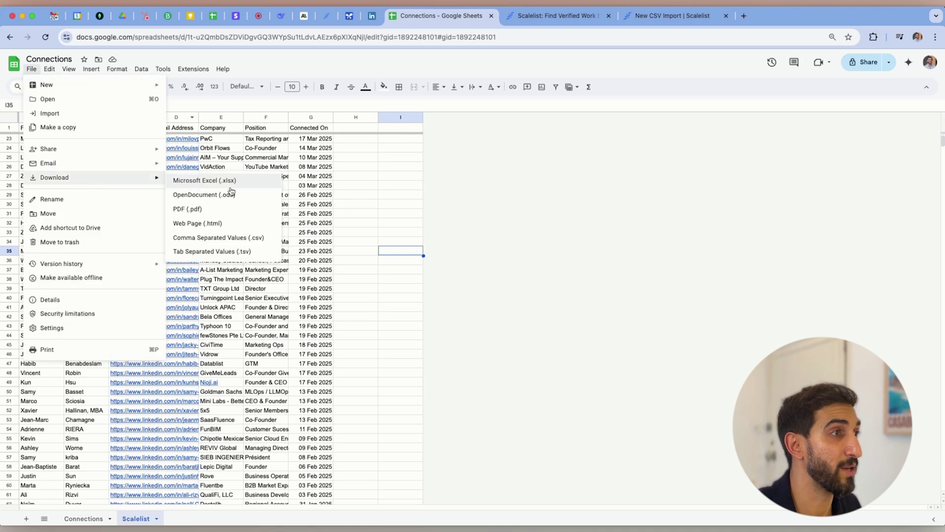
click(210, 240)
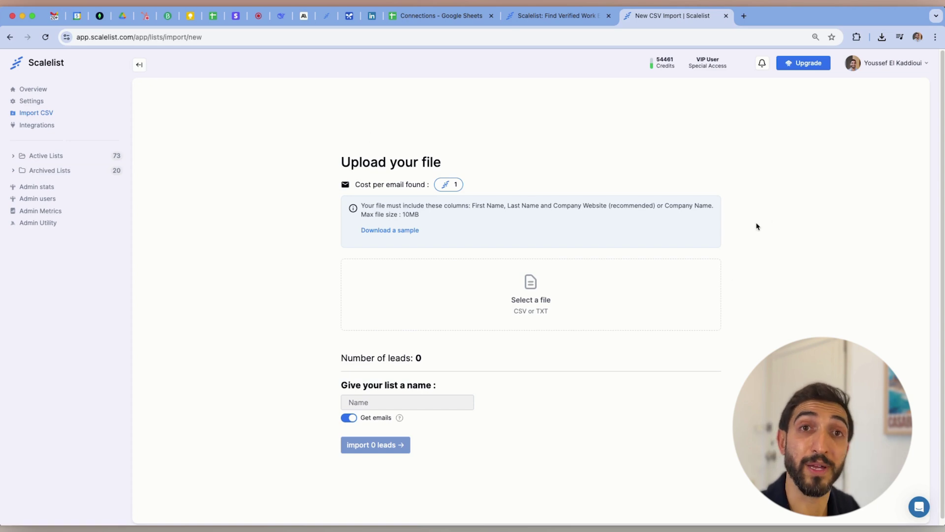
Upload the downloaded Connections CSV, mapping columns to LinkedIn Profile URL and Email.
click(882, 37)
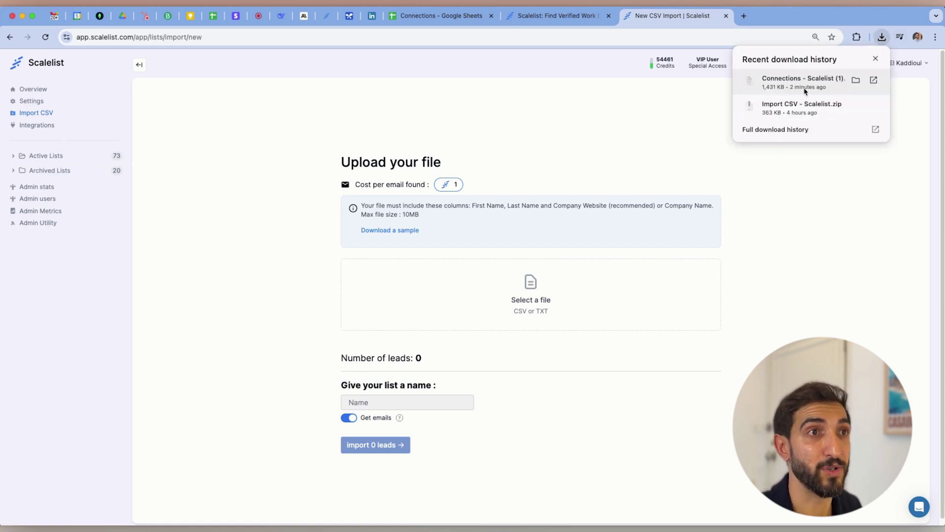
drag(806, 85, 555, 251)
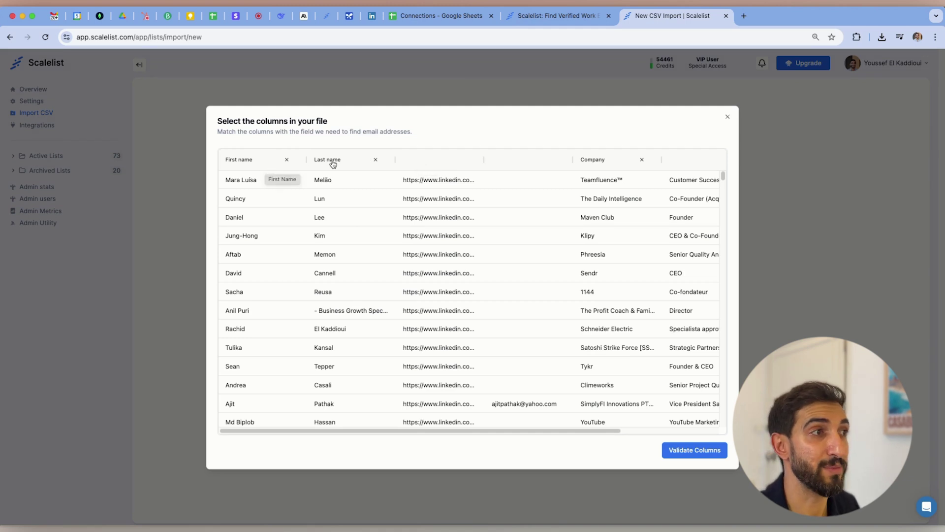
click(433, 163)
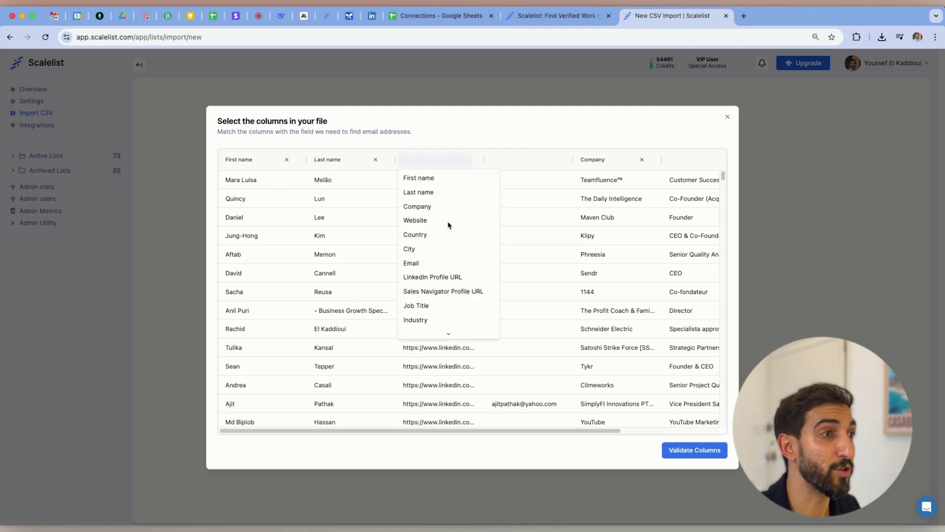
click(435, 277)
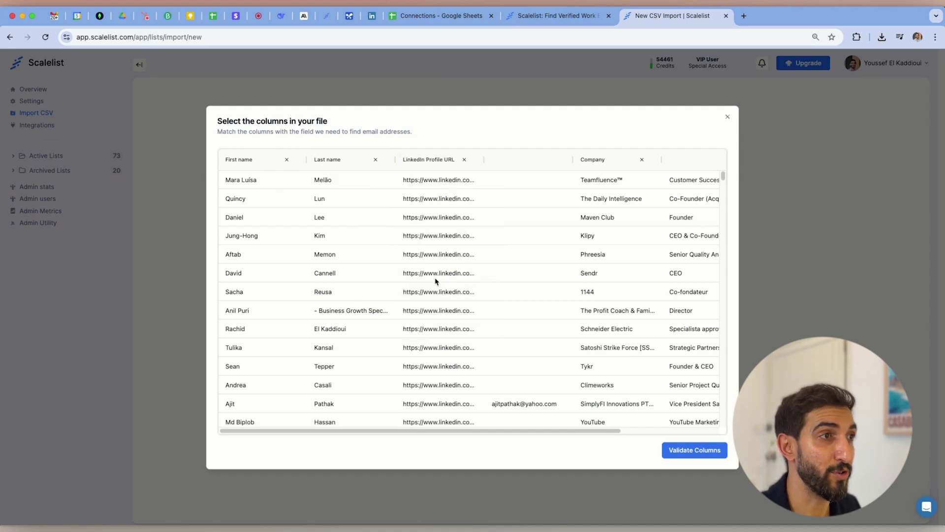
click(524, 160)
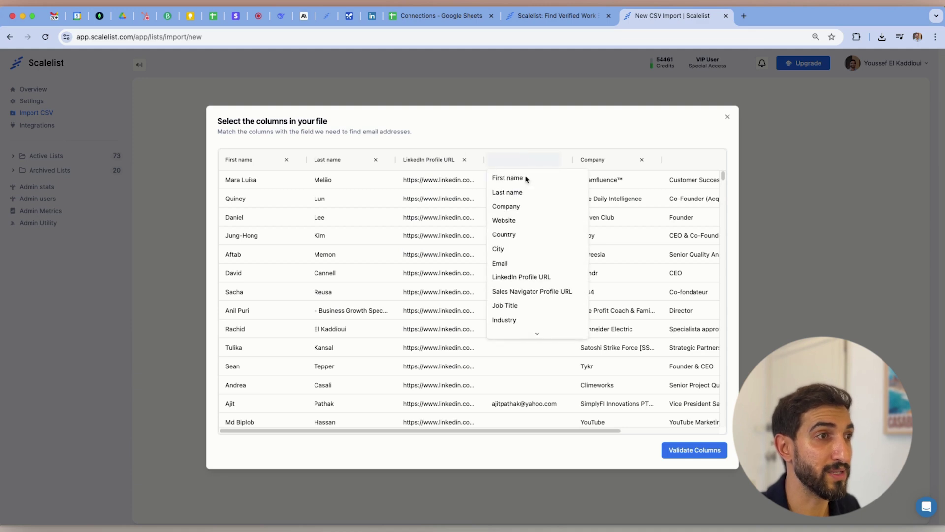
click(504, 263)
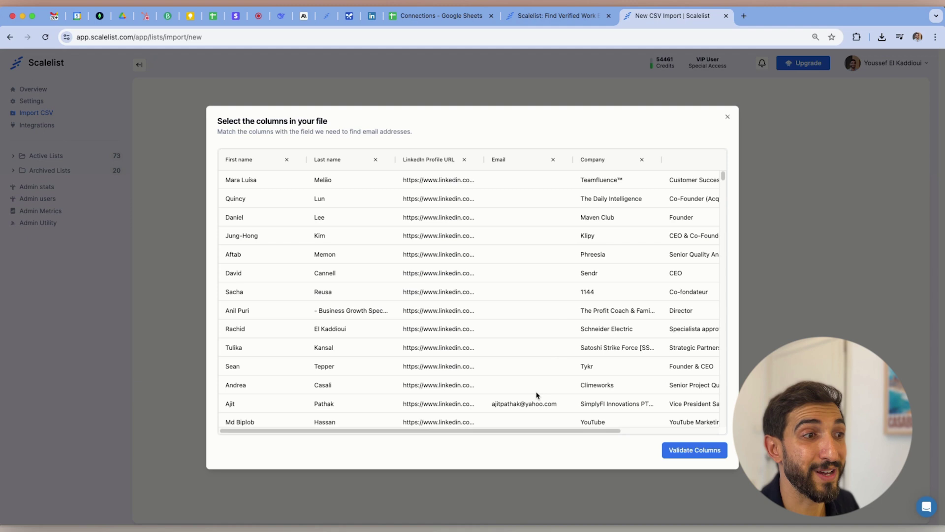
Leave the Email column unmapped, map the job column to Job Title, and validate.
click(553, 160)
click(541, 128)
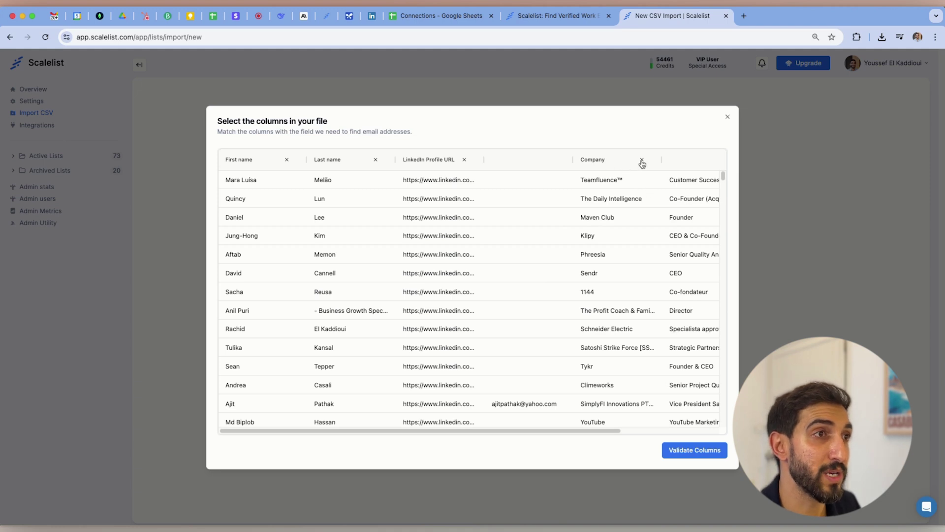
scroll(660, 208, right, 5)
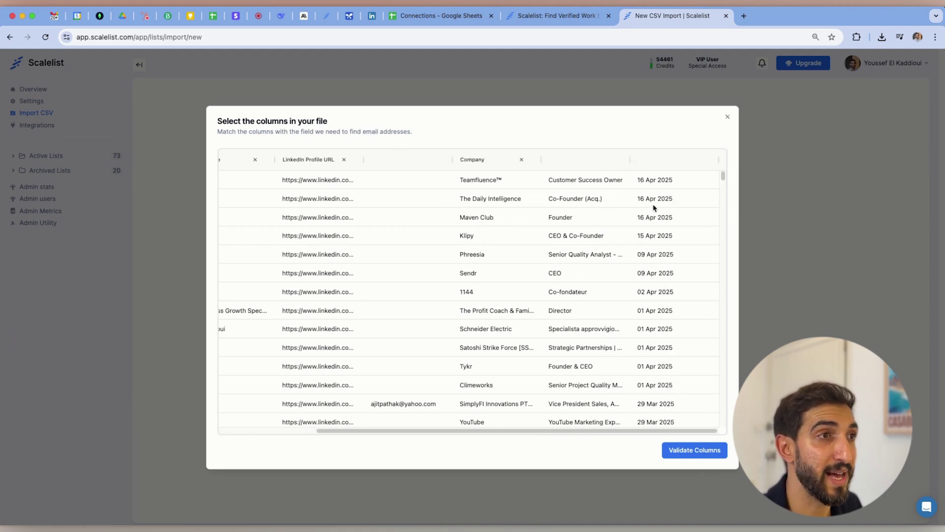
click(582, 160)
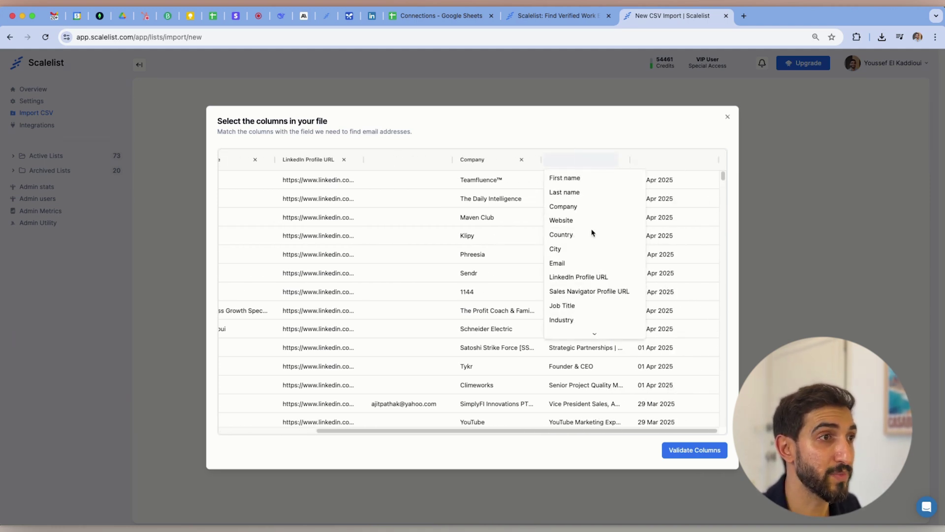
click(573, 307)
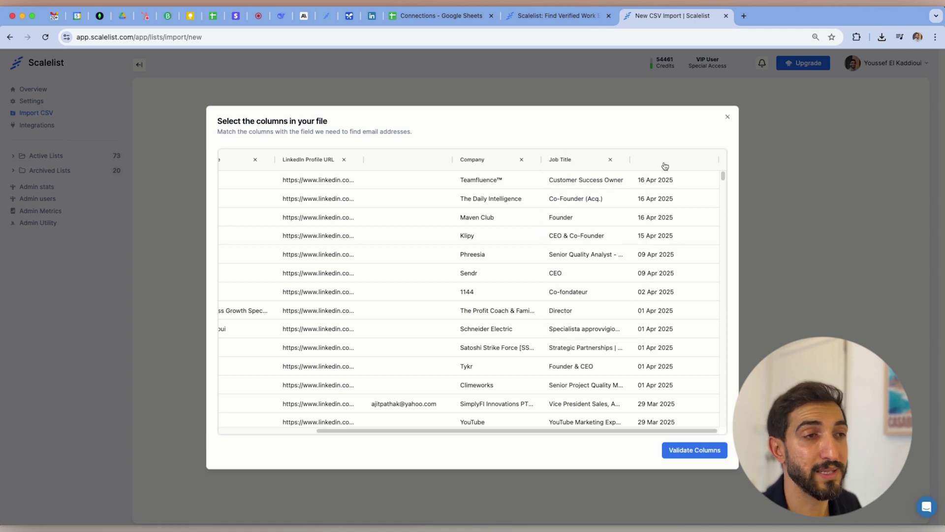
click(696, 450)
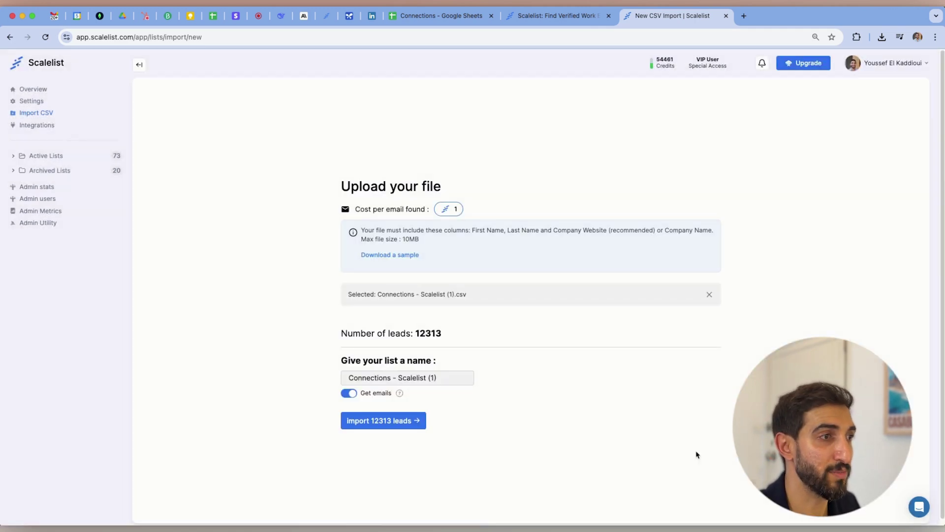
Name the list 'My Connections', turn off Get emails, and import the 12313 leads.
click(447, 380)
key(super+a)
text(My Connections)
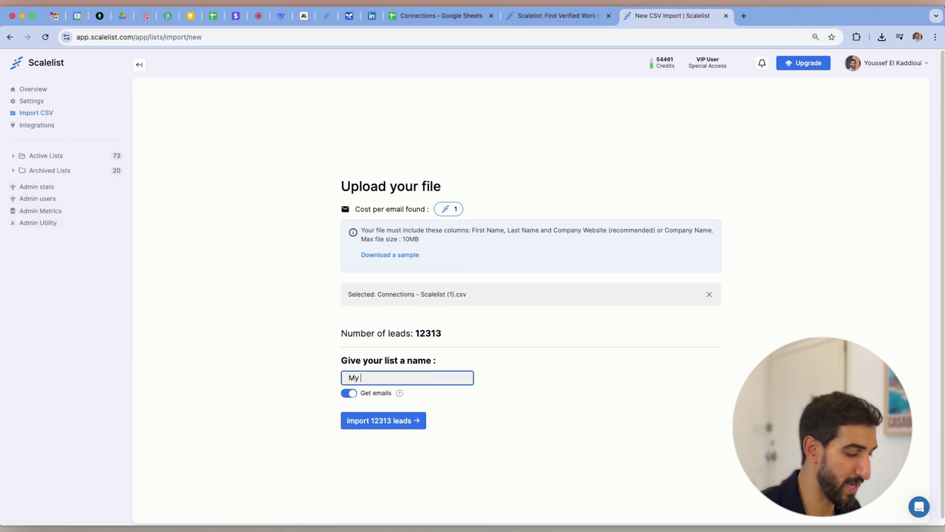
click(403, 191)
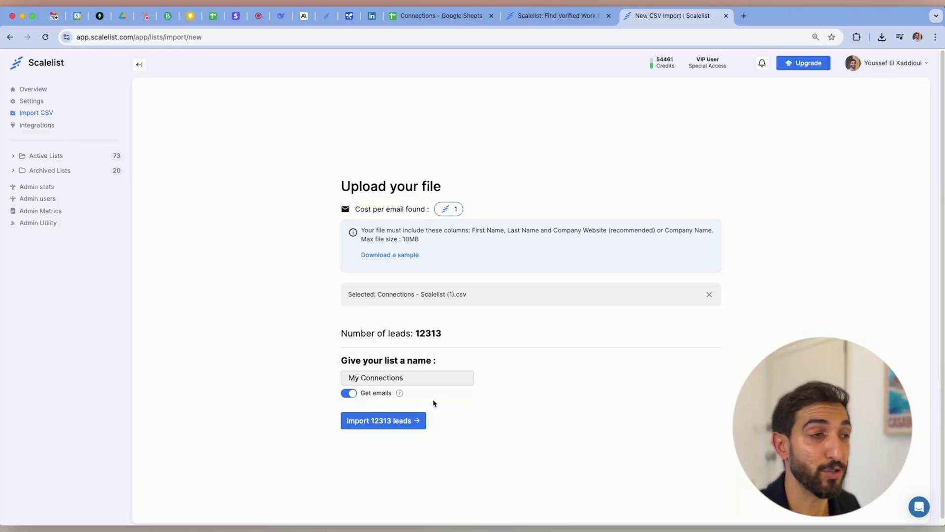
click(352, 393)
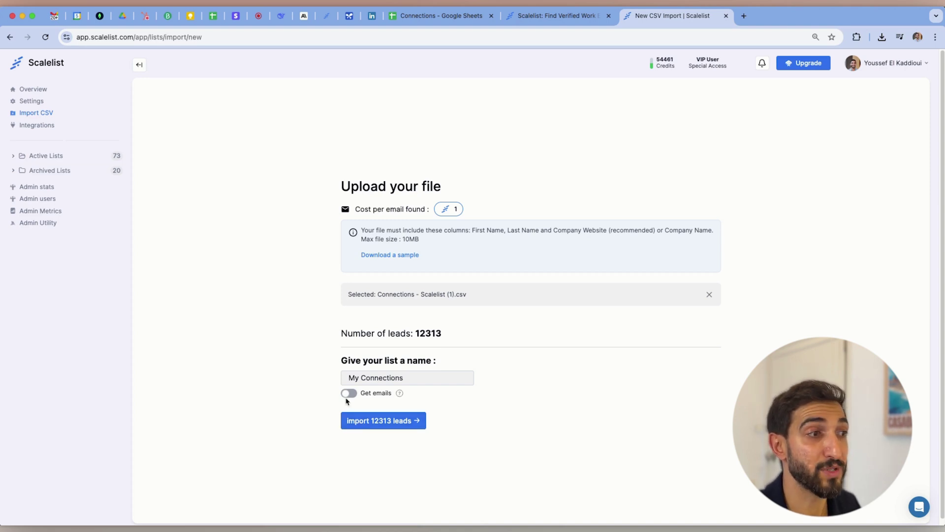
click(390, 427)
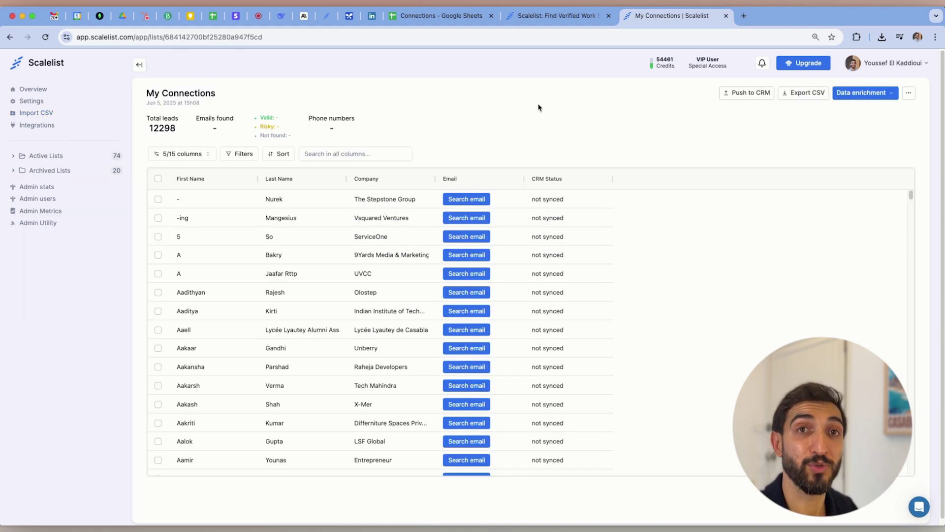
Start and cancel an email search on the first lead, then deselect it.
click(471, 203)
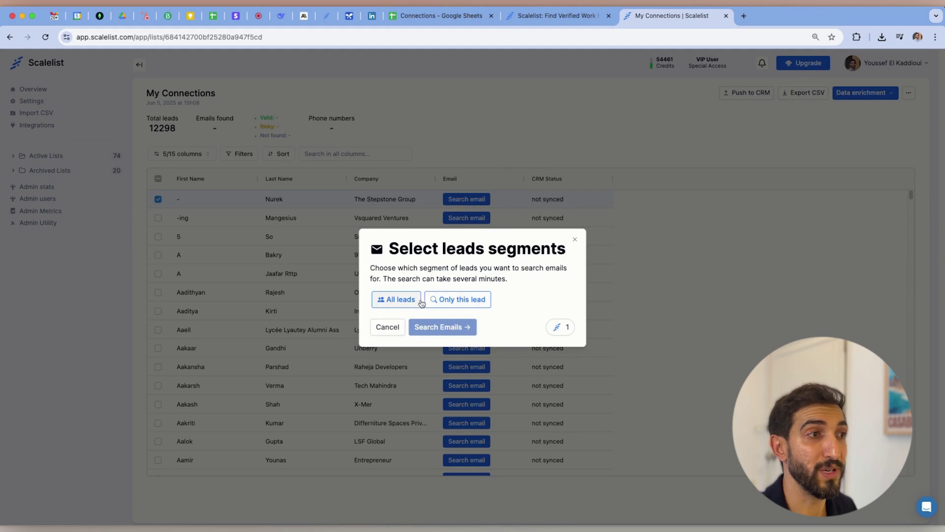
click(523, 132)
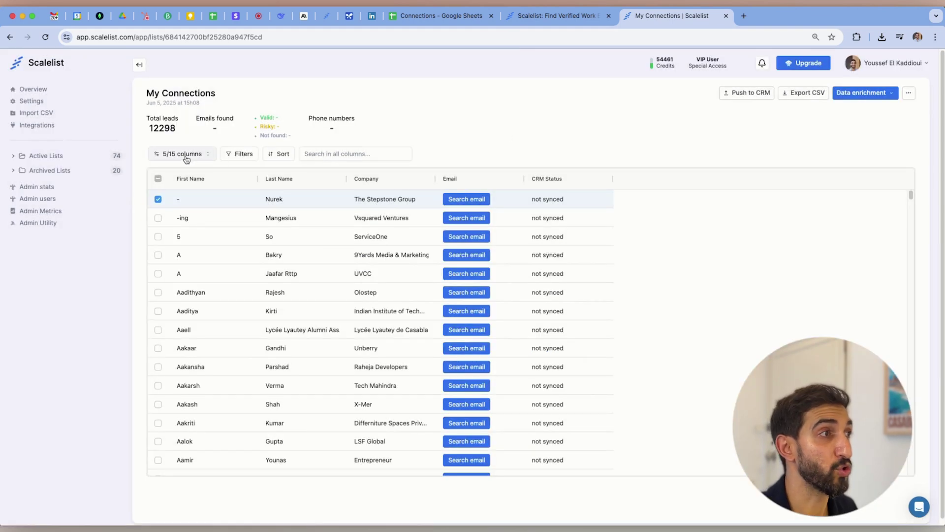
click(158, 199)
Search the list for 'thibaut' and find the email for only The Scalelab lead.
click(306, 154)
text(thibaut)
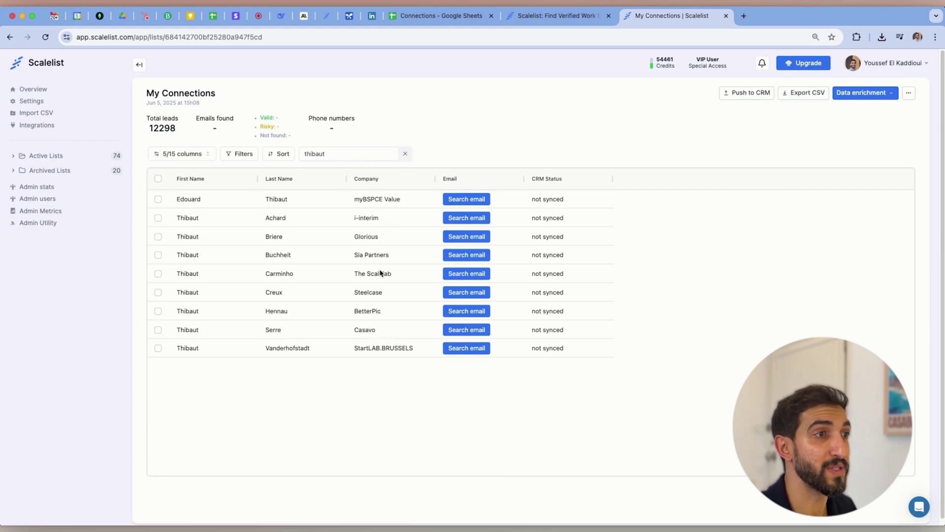
click(450, 273)
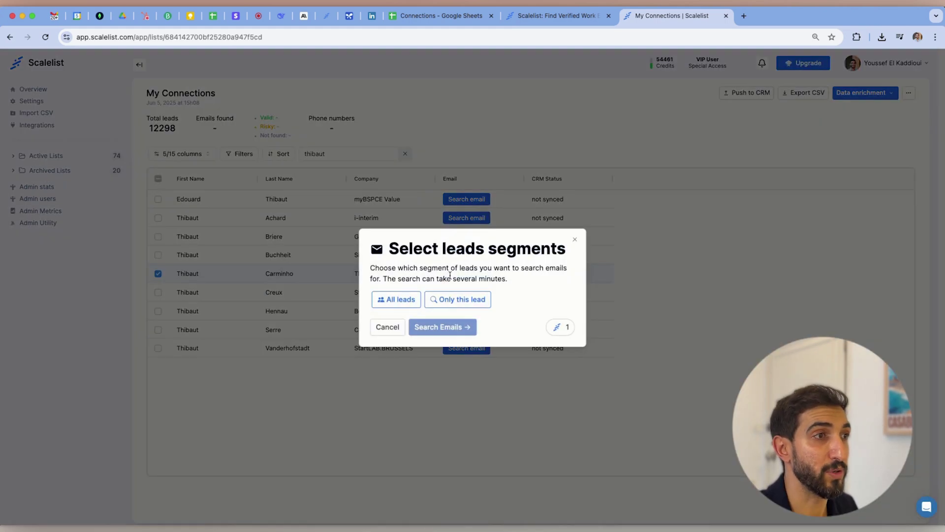
click(451, 300)
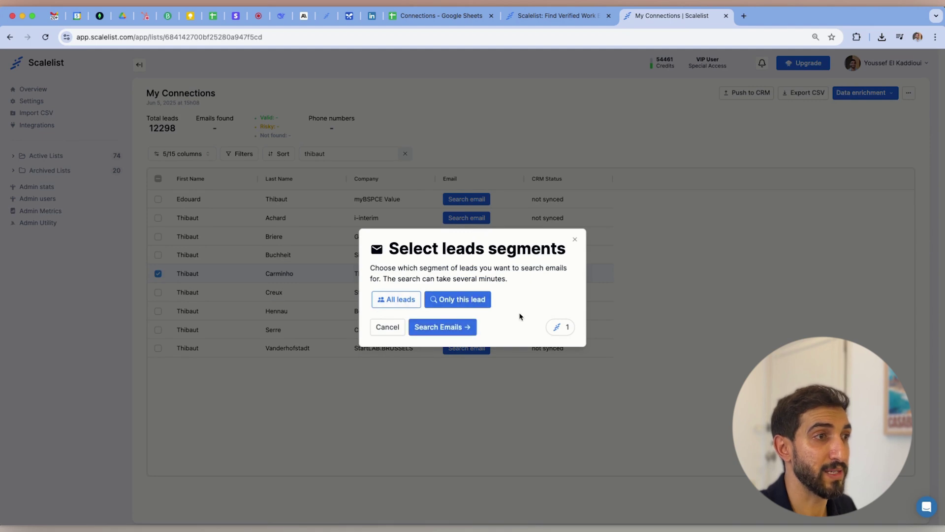
click(435, 328)
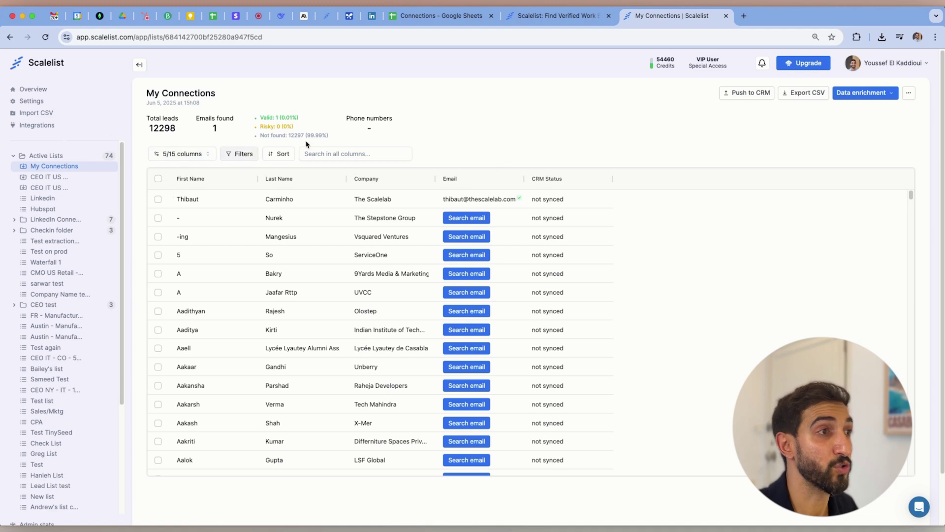
Select the lead with the found email and look at the CSV export choices without exporting.
click(158, 178)
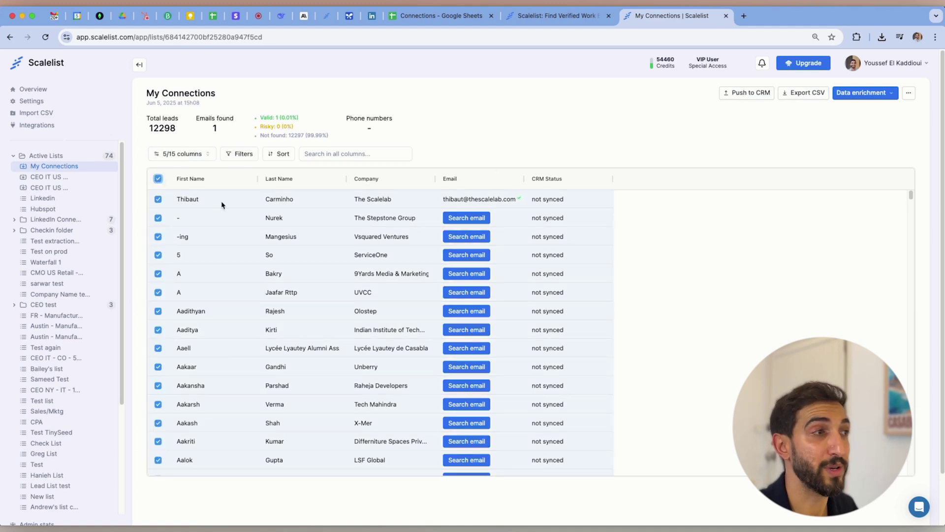
click(158, 179)
click(158, 199)
click(789, 94)
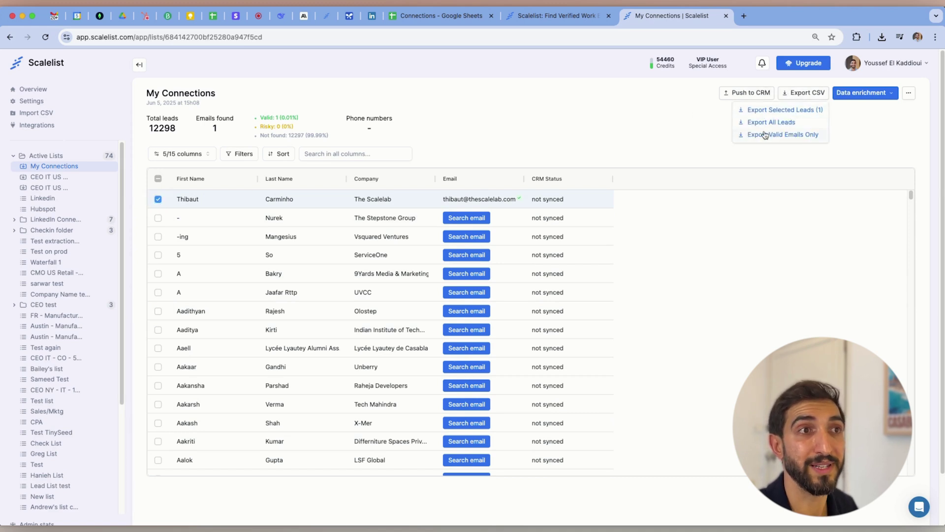
click(688, 131)
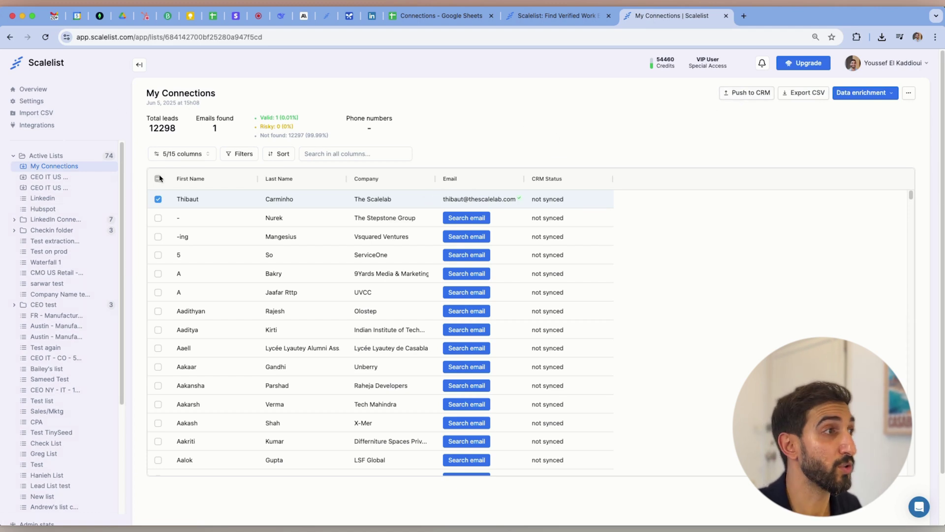
Deselect that lead, then start and cancel an email search for The Stepstone Group lead.
click(158, 198)
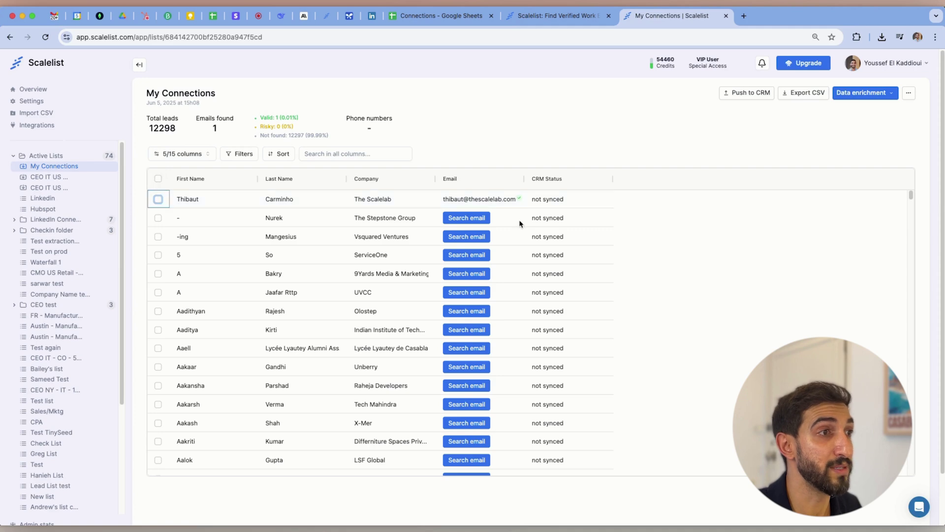
click(457, 221)
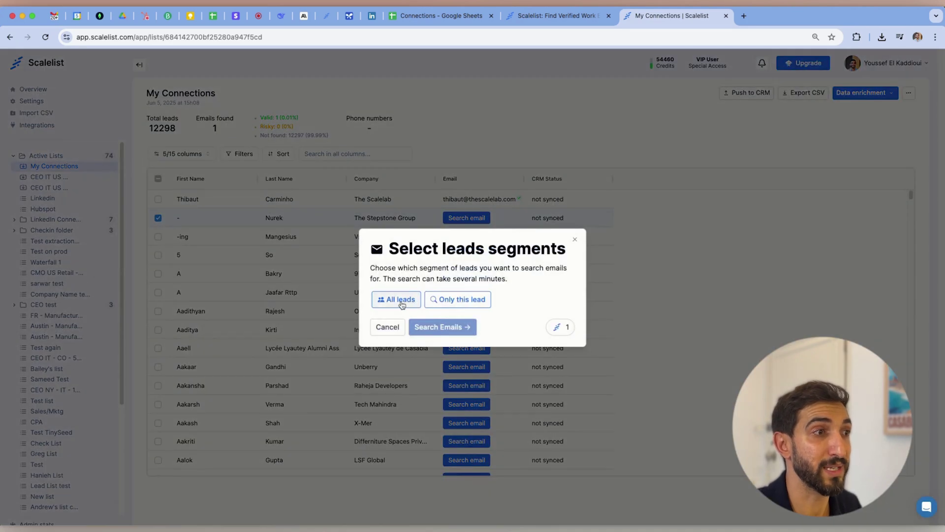
click(575, 240)
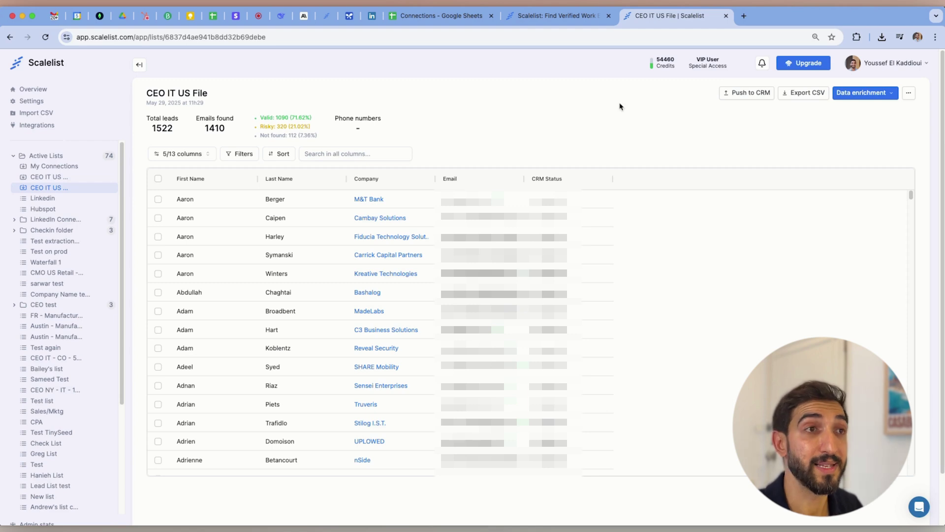
click(802, 95)
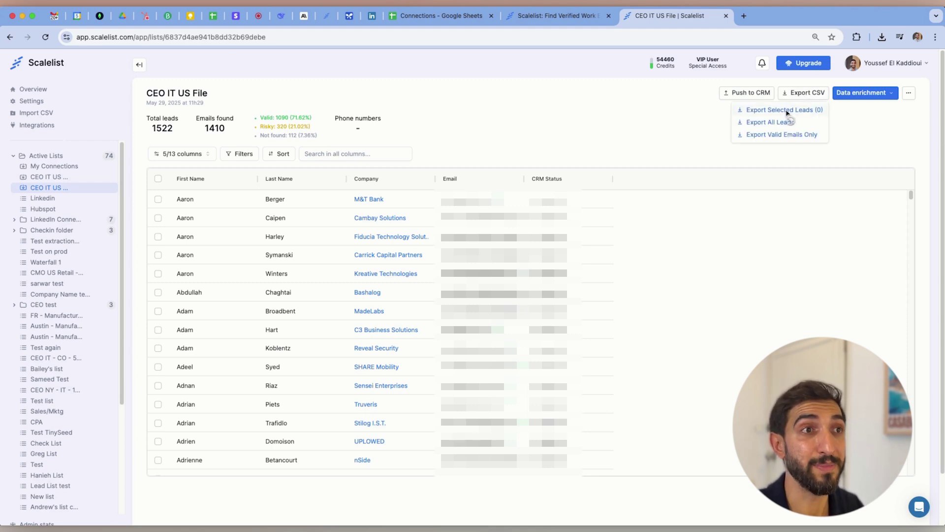
click(684, 110)
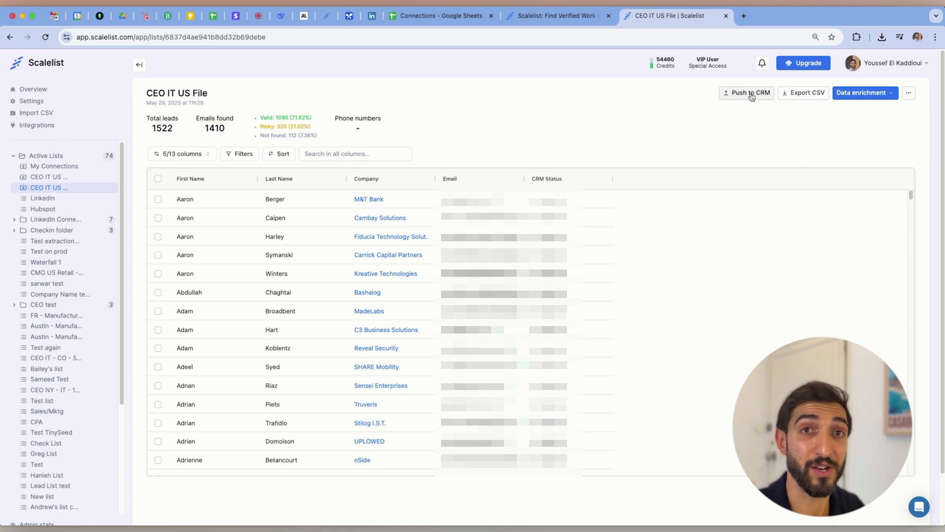